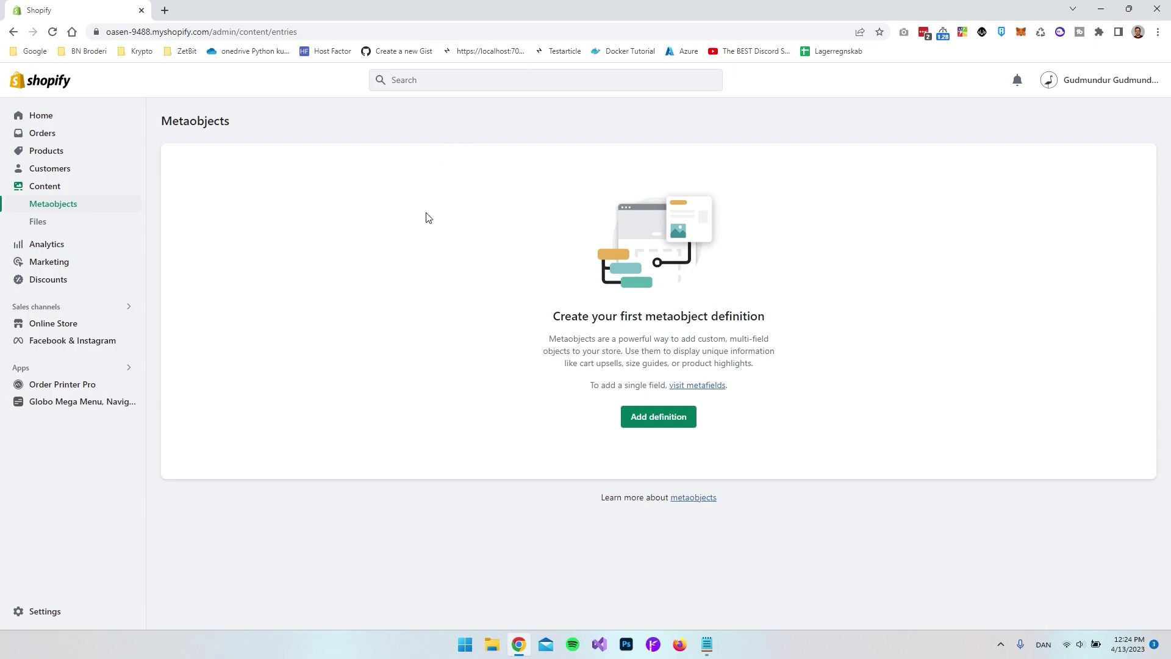
Search the Shopify App Store for 'xml feed' and open a feed app from the 217 results.
{"action": "left_click", "coordinate": [424, 84]}
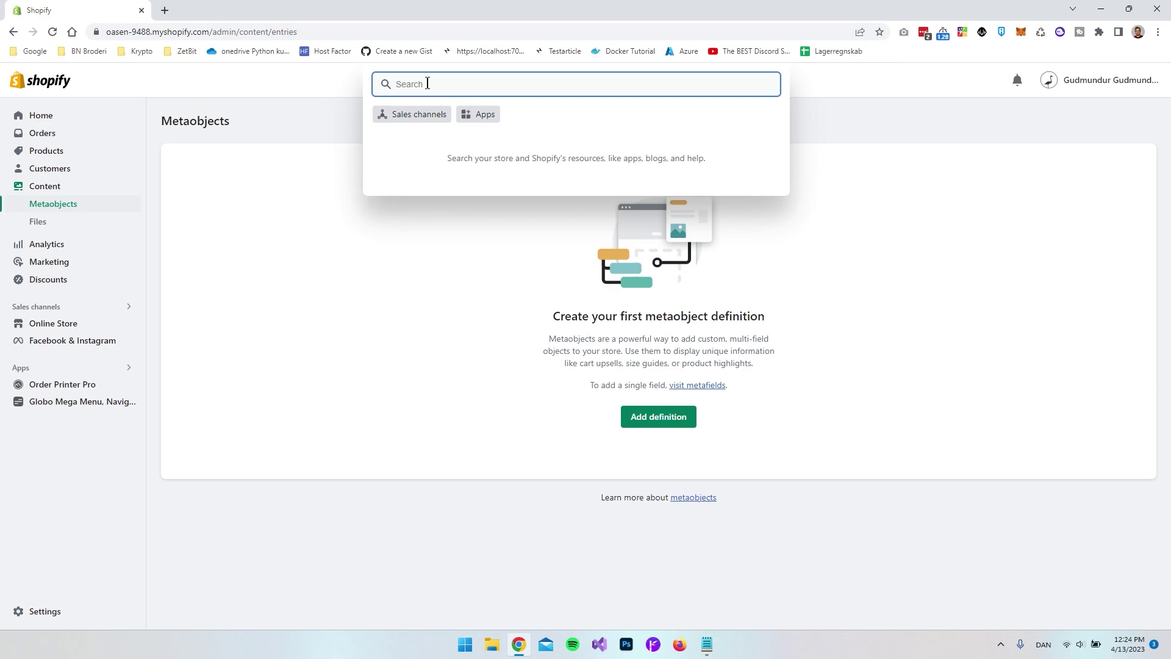
{"action": "type", "text": "xml feed"}
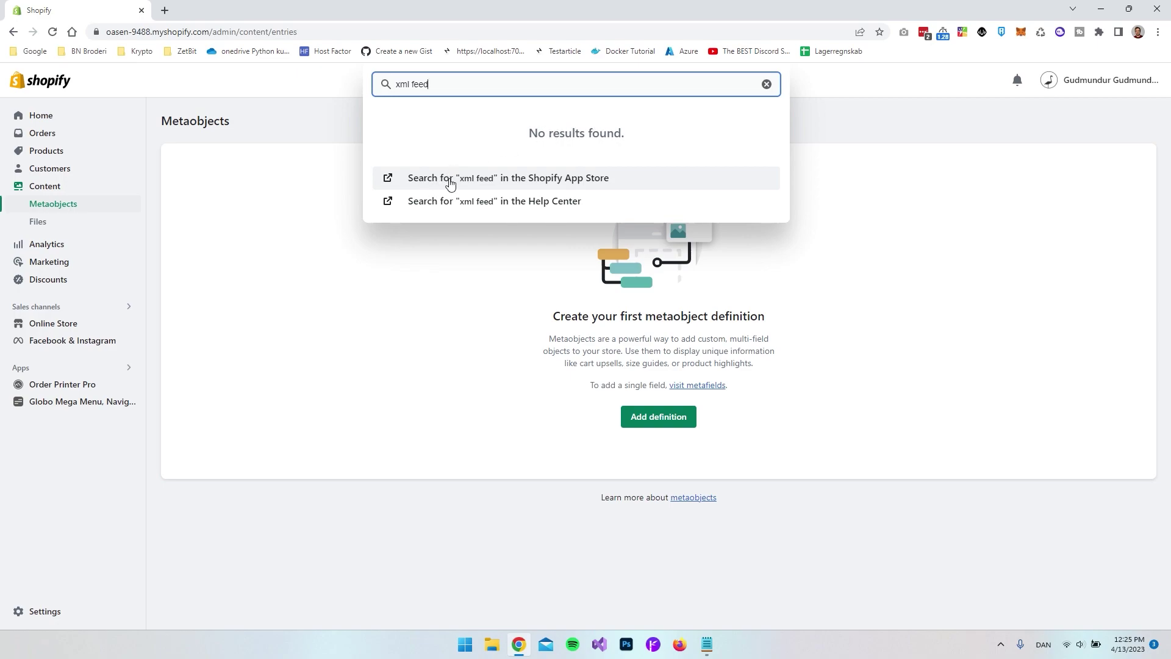
{"action": "left_click", "coordinate": [572, 185]}
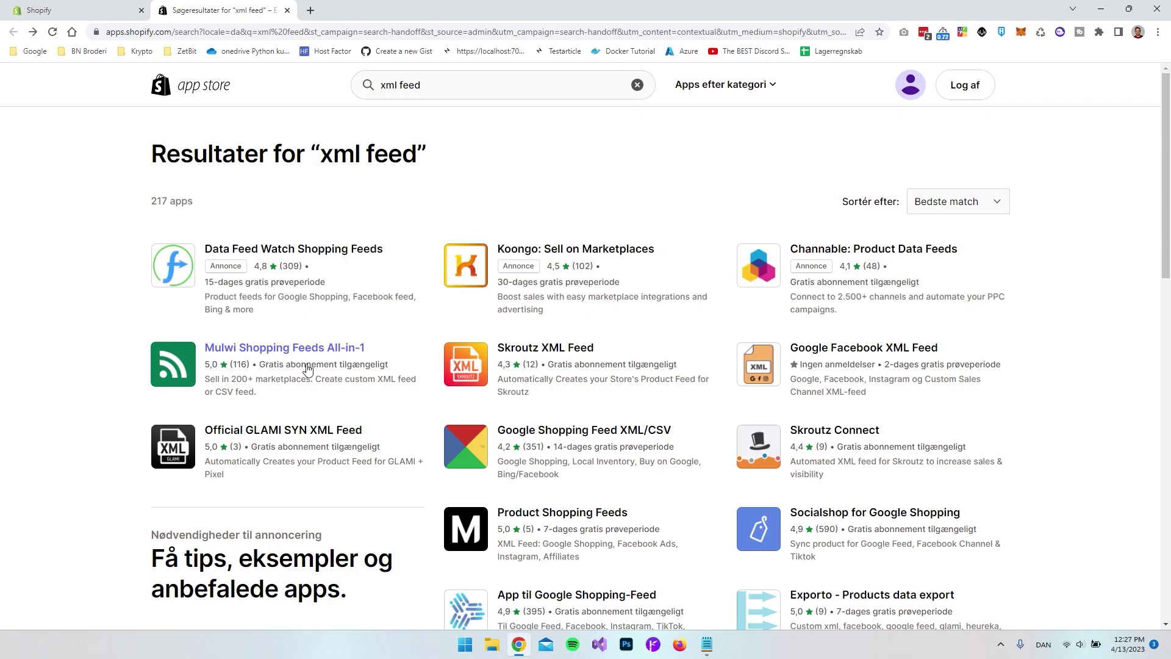
{"action": "left_click", "coordinate": [529, 354]}
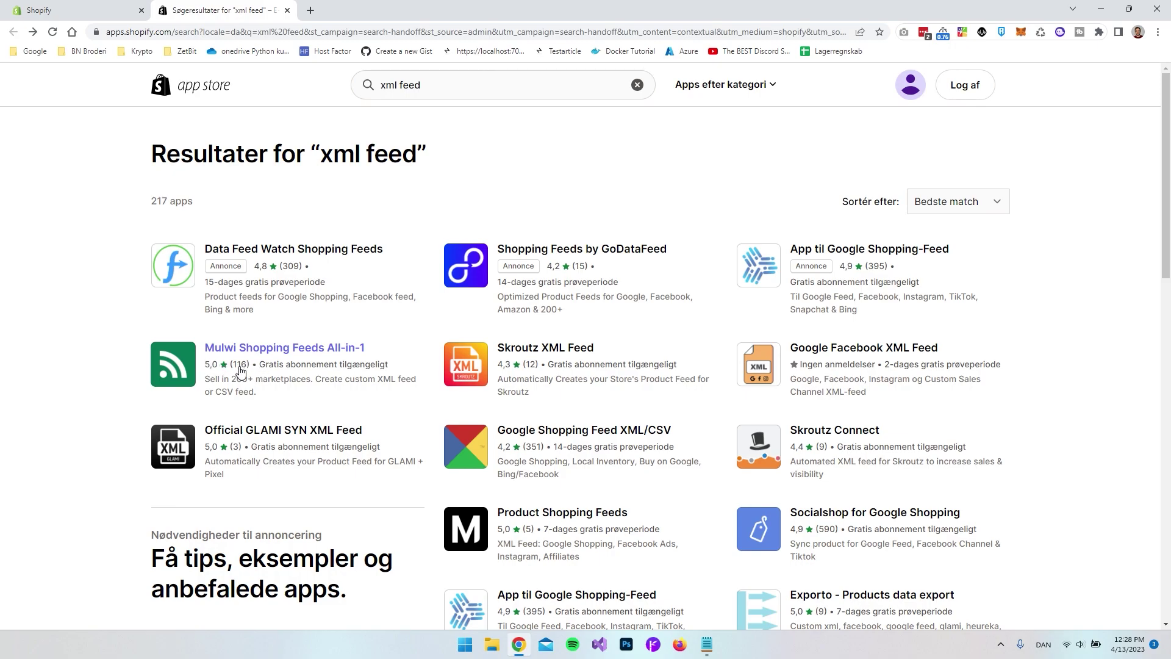
Open Mulwi Shopping Feeds All-in-1, add it to the store and approve the installation.
{"action": "left_click", "coordinate": [251, 353]}
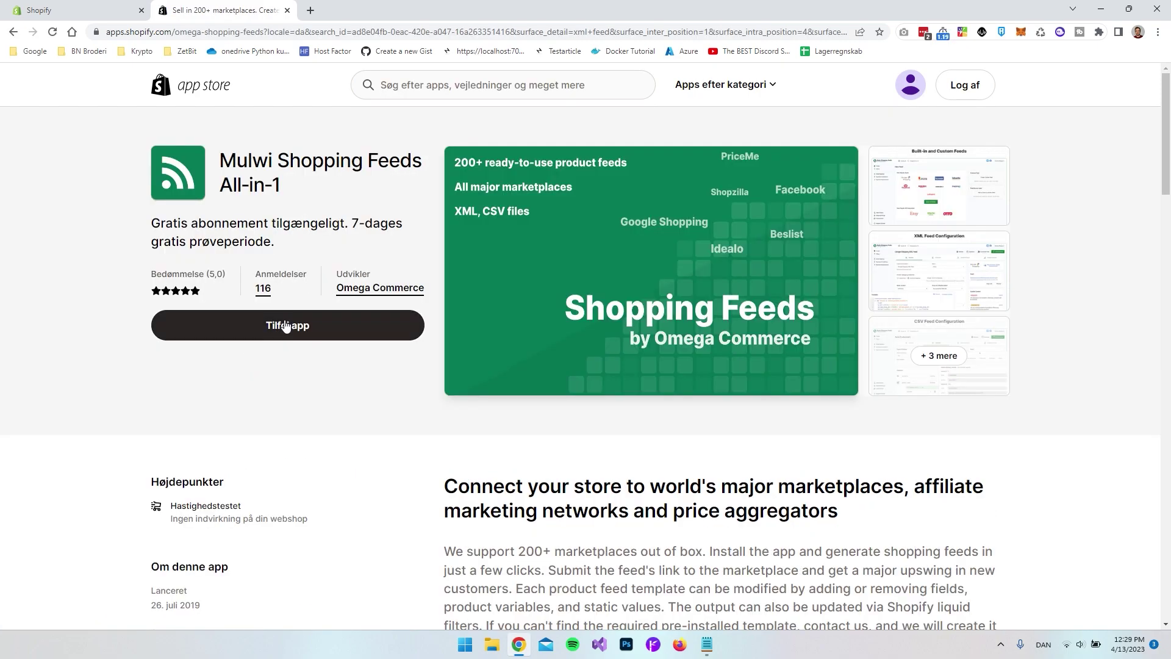
{"action": "left_click", "coordinate": [281, 333]}
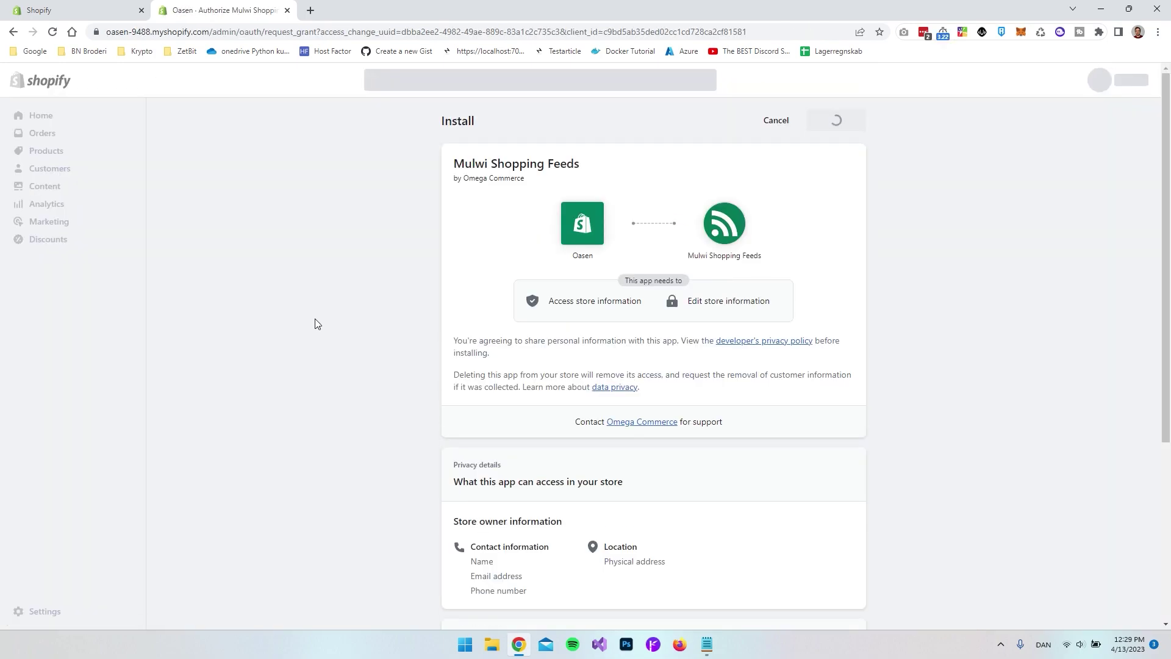
{"action": "left_click", "coordinate": [826, 125]}
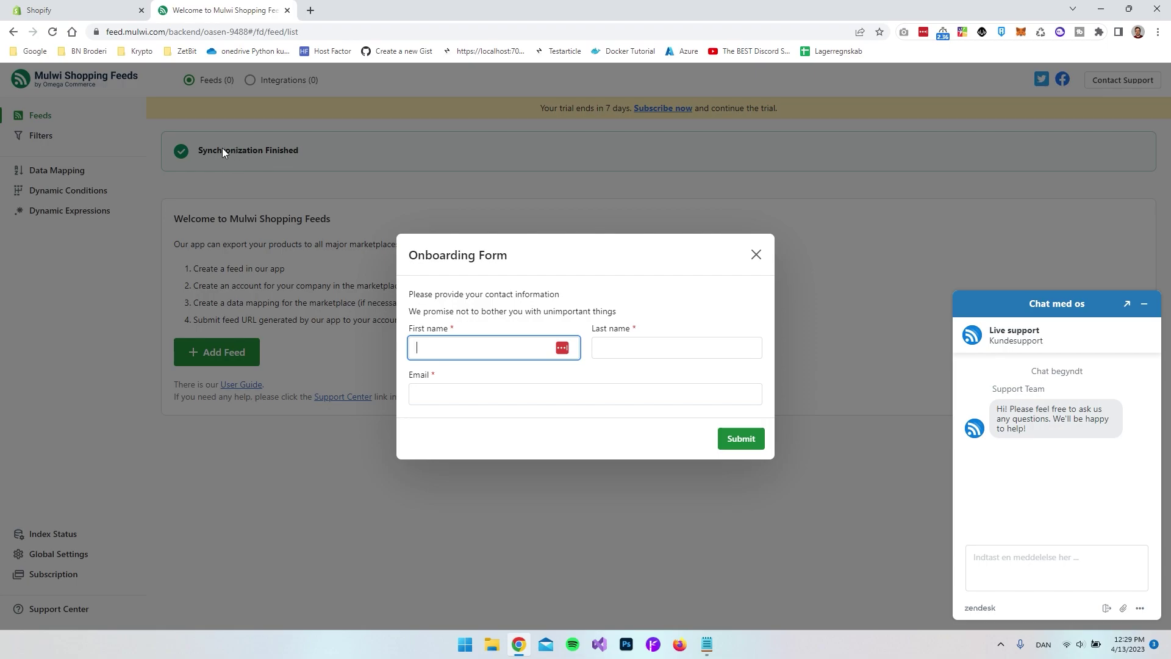
Submit the onboarding details, subscribe to the FREE plan and return to the Feeds list.
{"action": "left_click", "coordinate": [312, 180]}
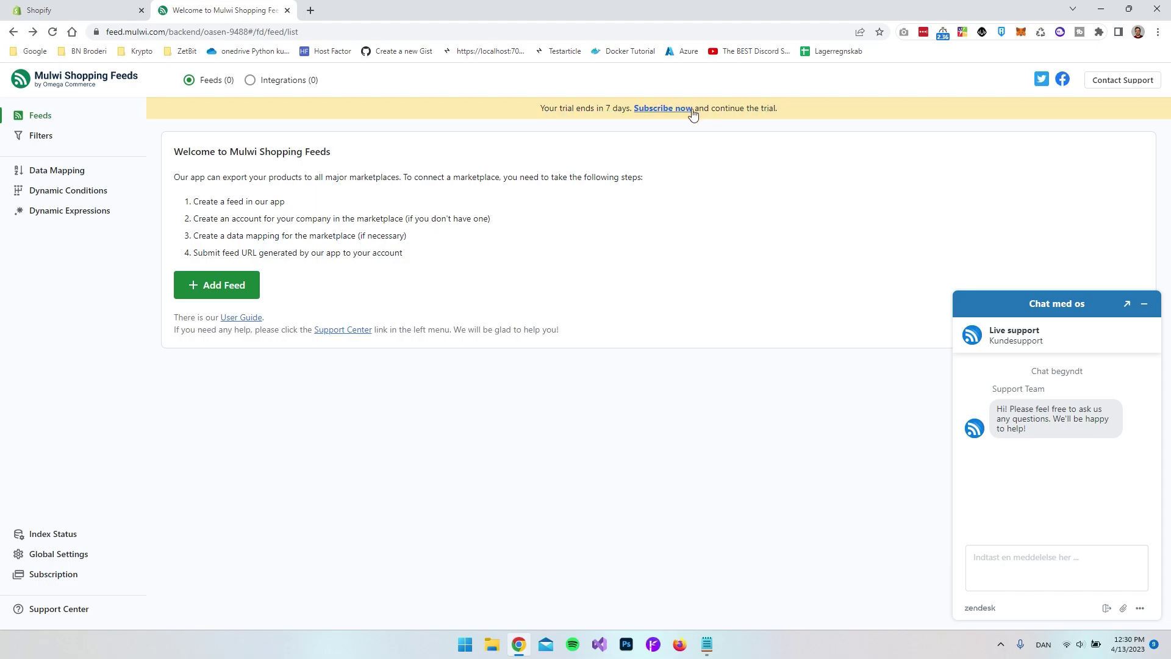
{"action": "left_click", "coordinate": [661, 113]}
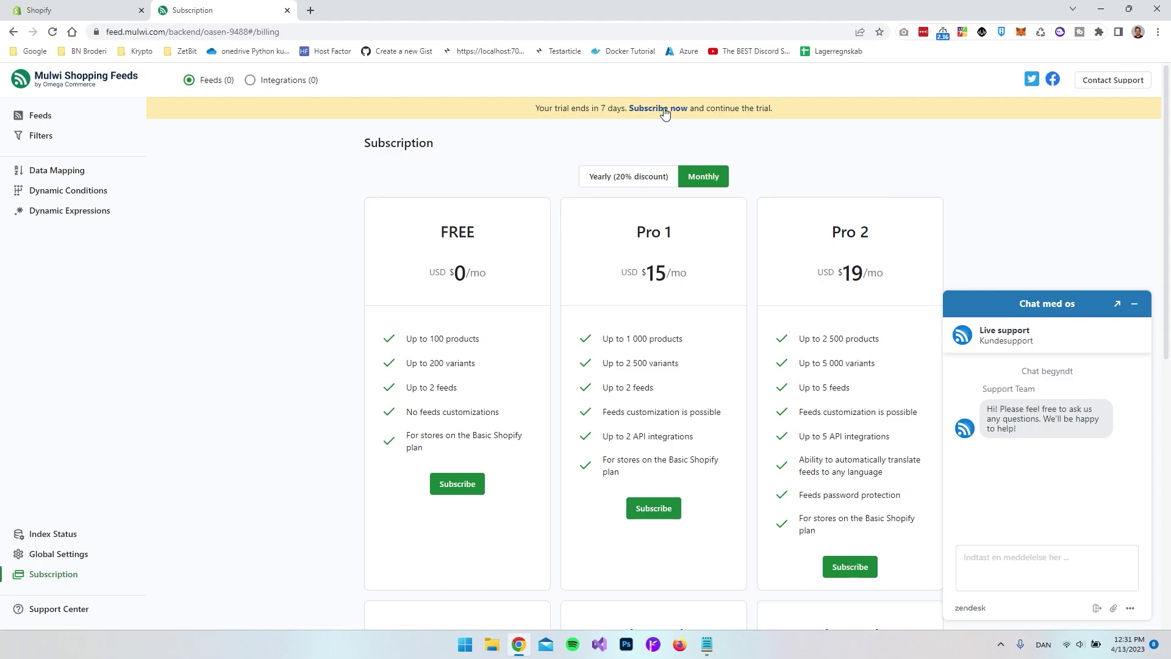
{"action": "left_click", "coordinate": [457, 484]}
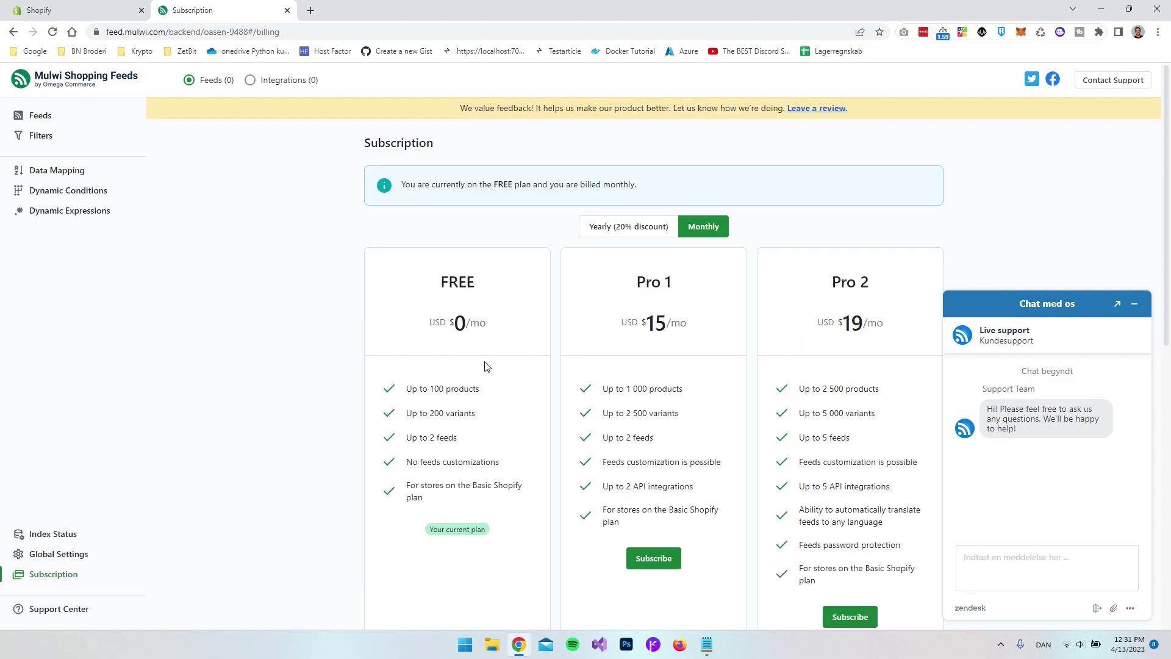
{"action": "scroll", "coordinate": [485, 384], "scroll_direction": "down", "scroll_amount": 2}
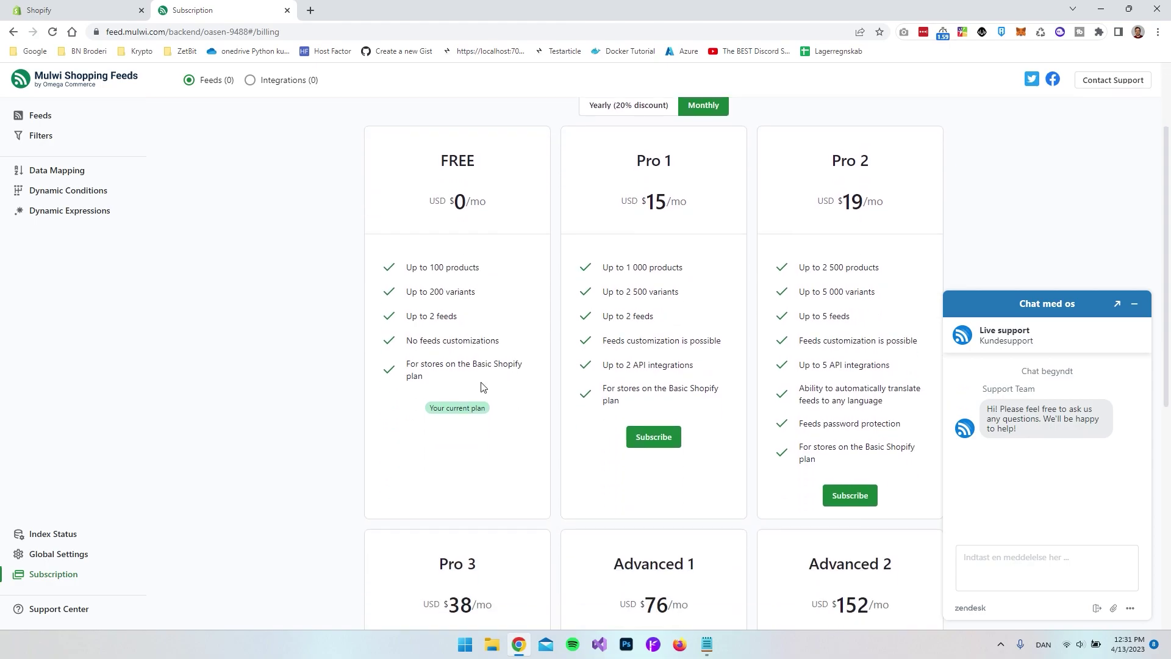
{"action": "scroll", "coordinate": [481, 386], "scroll_direction": "up", "scroll_amount": 2}
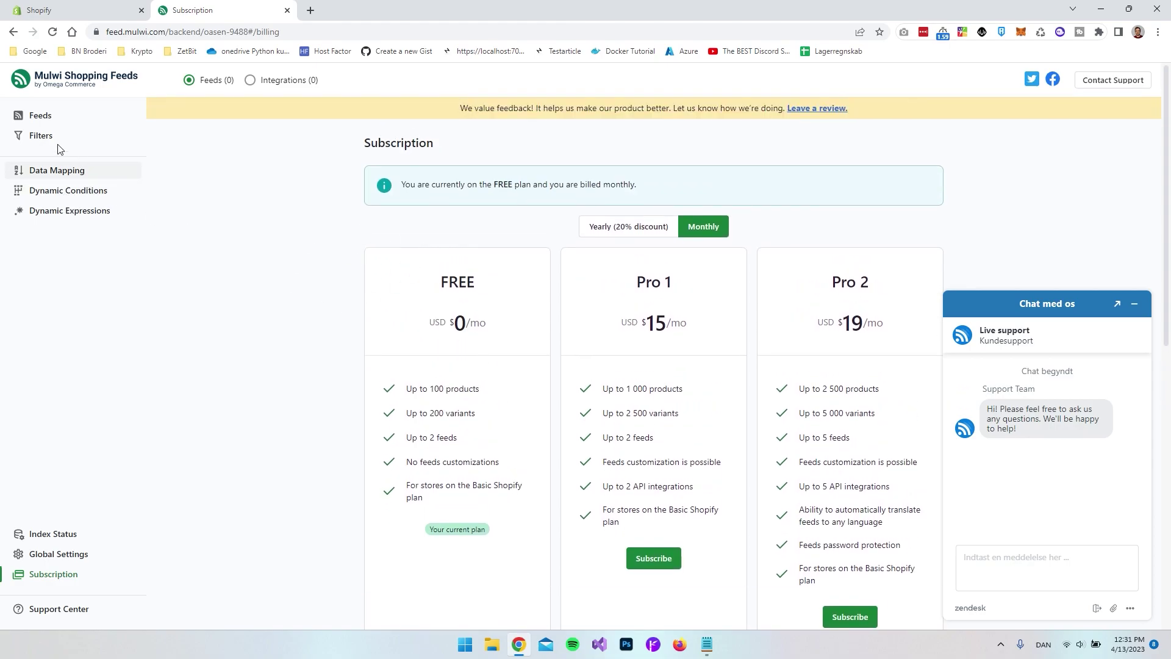
{"action": "left_click", "coordinate": [41, 116]}
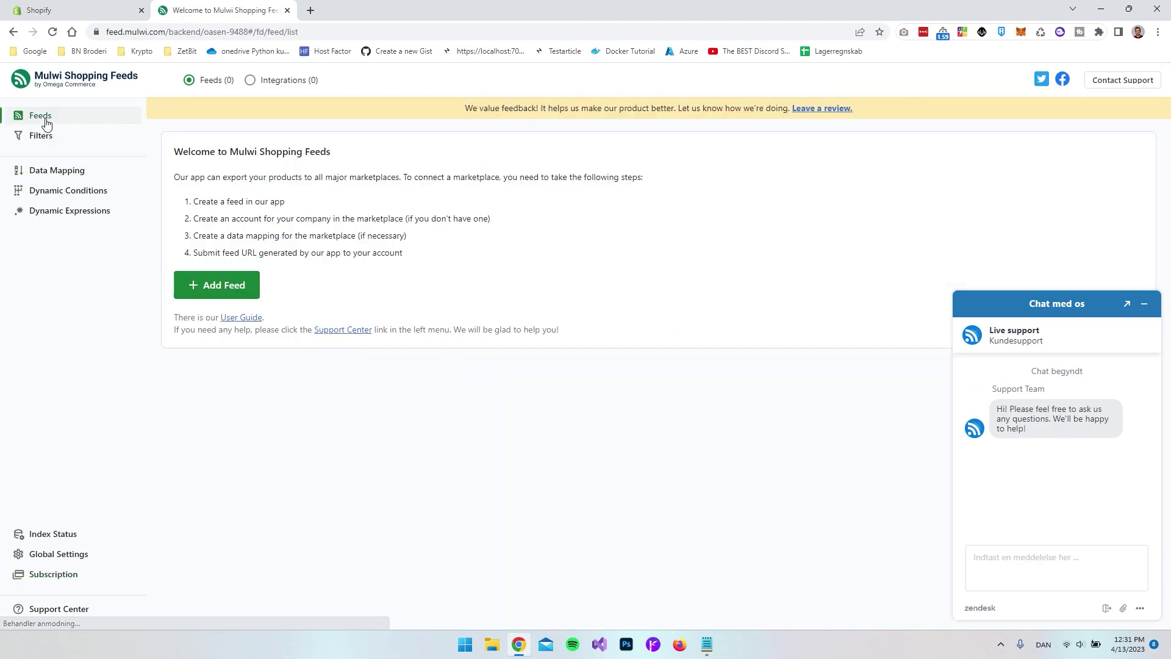
Create a new Facebook Dynamic Ad feed (facebook.xml) from the Facebook template, estimating 6 products.
{"action": "left_click", "coordinate": [223, 284]}
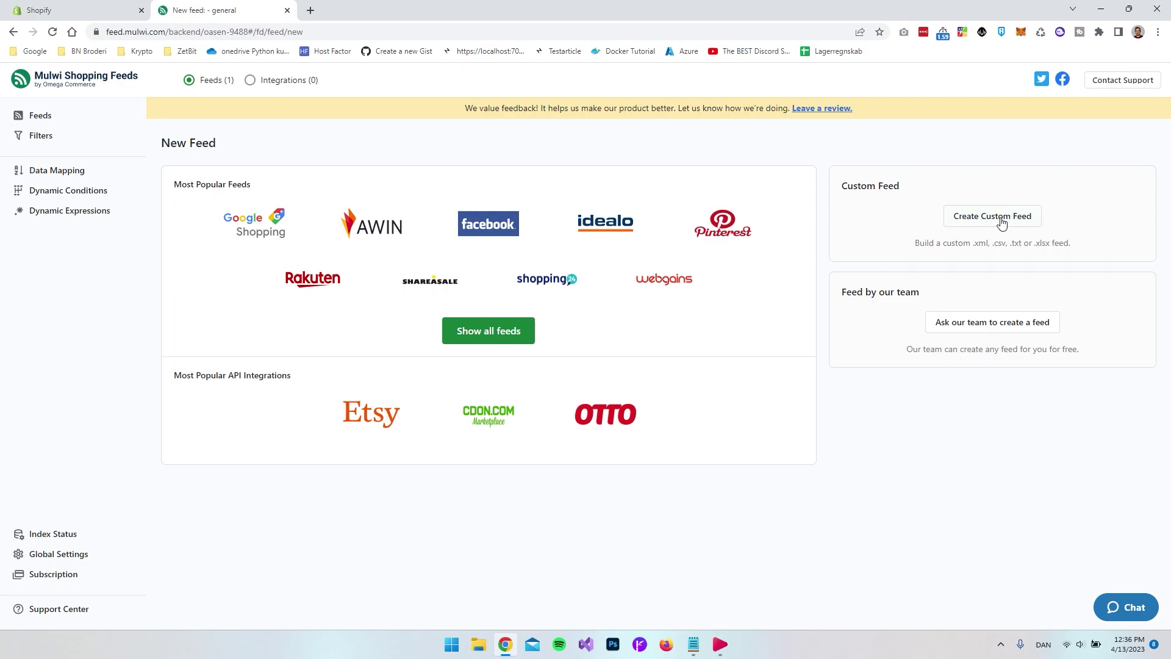
{"action": "left_click", "coordinate": [503, 220]}
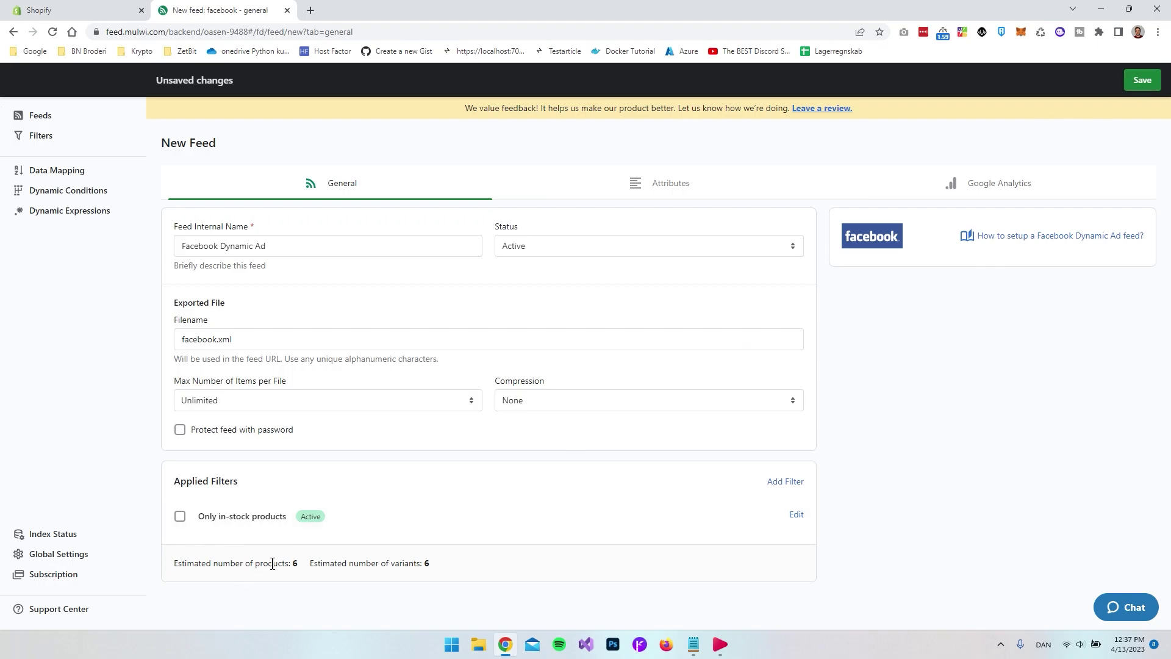
{"action": "left_click_drag", "start_coordinate": [174, 564], "coordinate": [294, 564]}
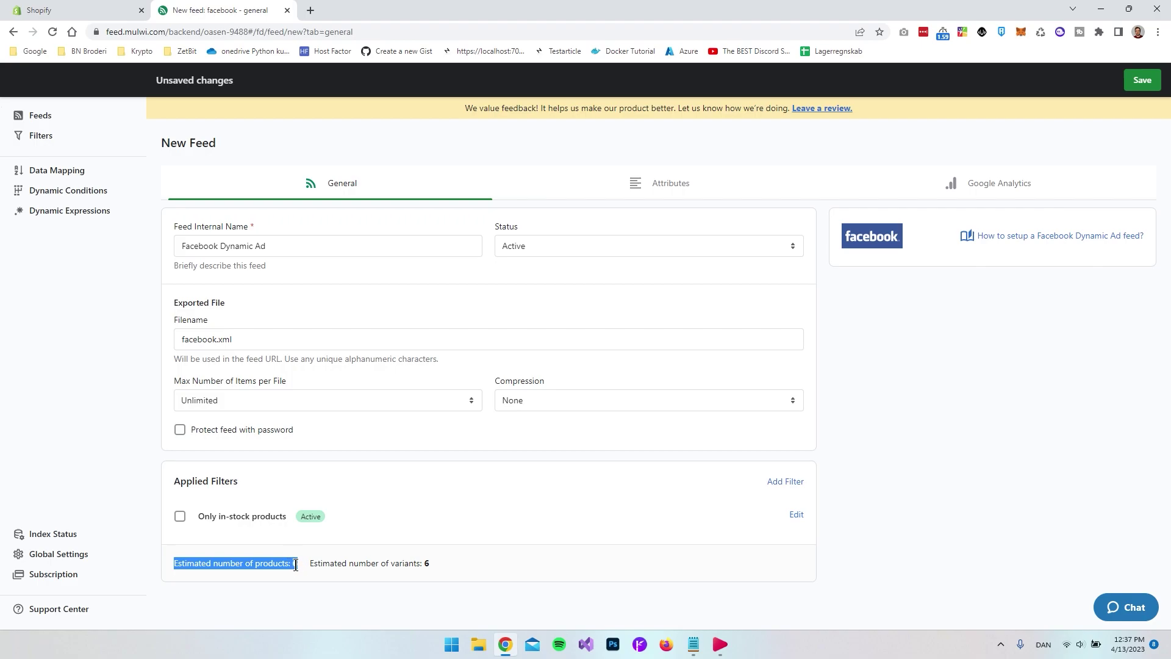
{"action": "left_click", "coordinate": [289, 563]}
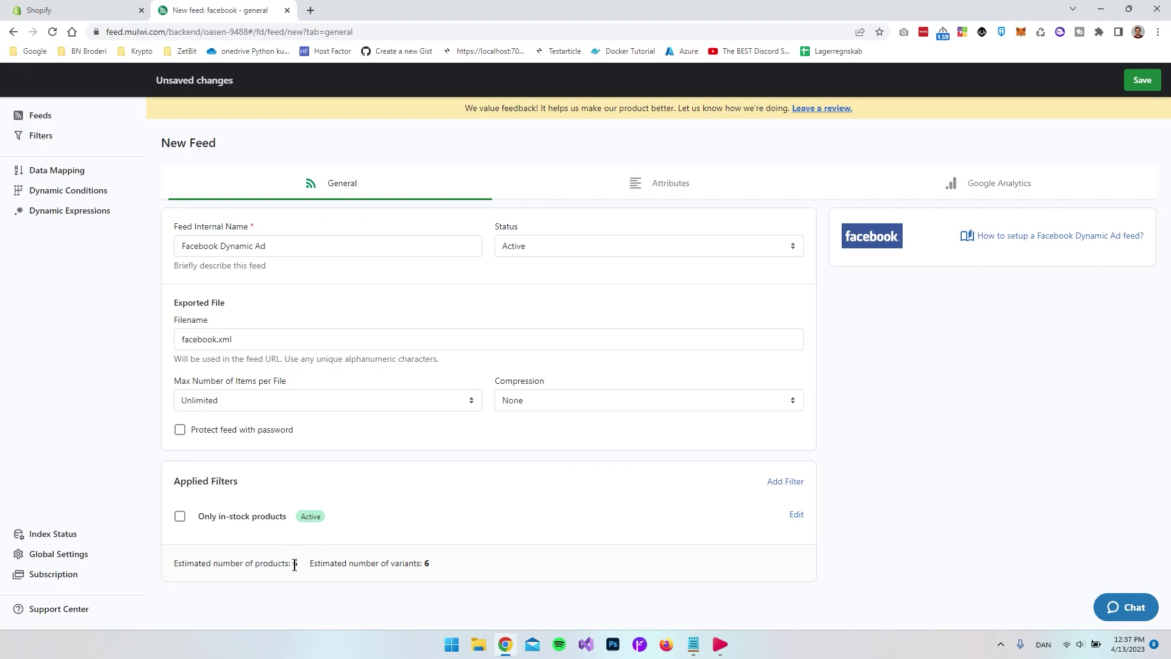
Save the Facebook Dynamic Ad feed and generate its feed file.
{"action": "left_click", "coordinate": [1141, 81]}
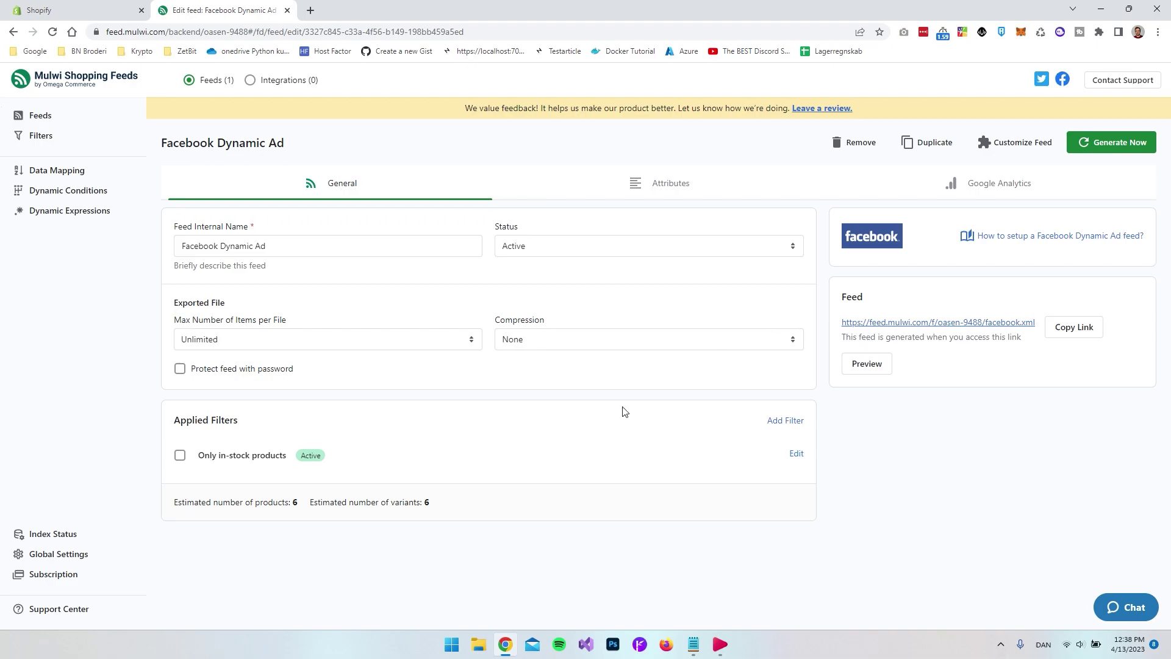
{"action": "double_click", "coordinate": [295, 504]}
{"action": "left_click", "coordinate": [1109, 150]}
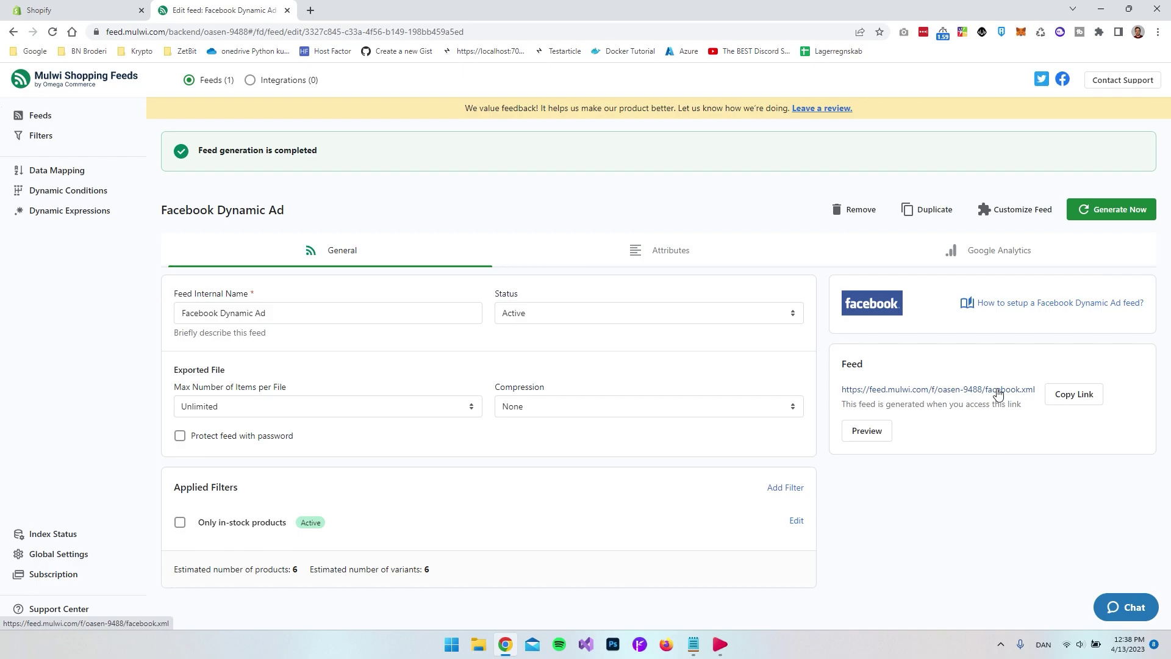
Copy the feed URL and load it in a new tab to download facebook (1).xml.
{"action": "left_click", "coordinate": [1069, 396]}
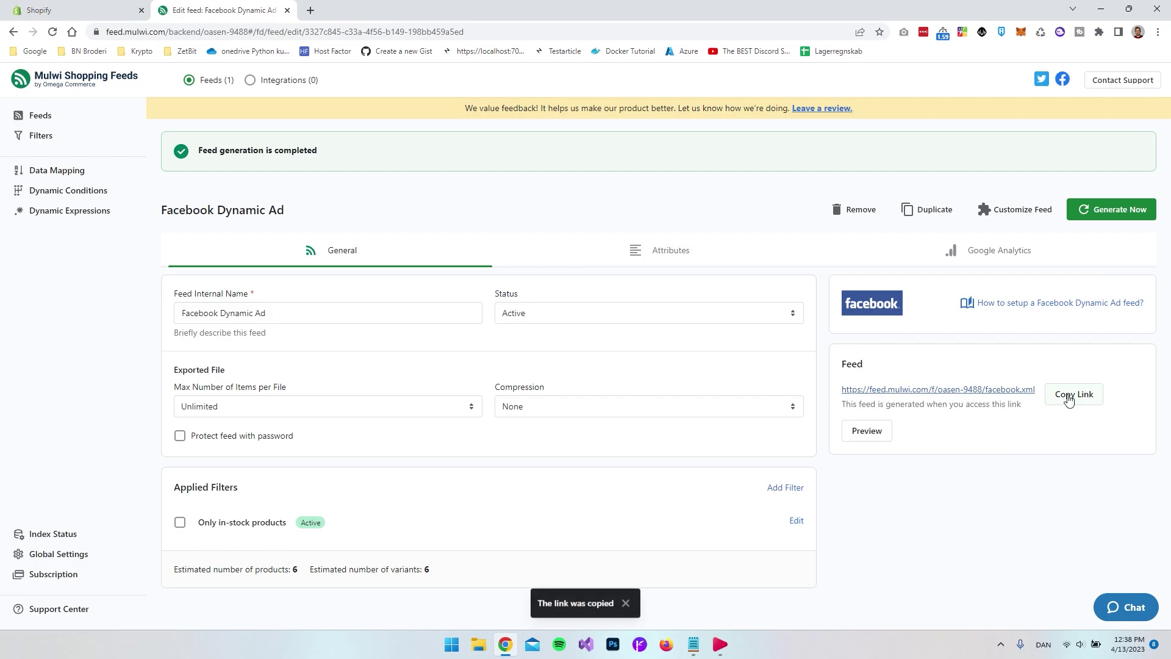
{"action": "left_click", "coordinate": [311, 10]}
{"action": "key", "text": "ctrl+v"}
{"action": "key", "text": "Return"}
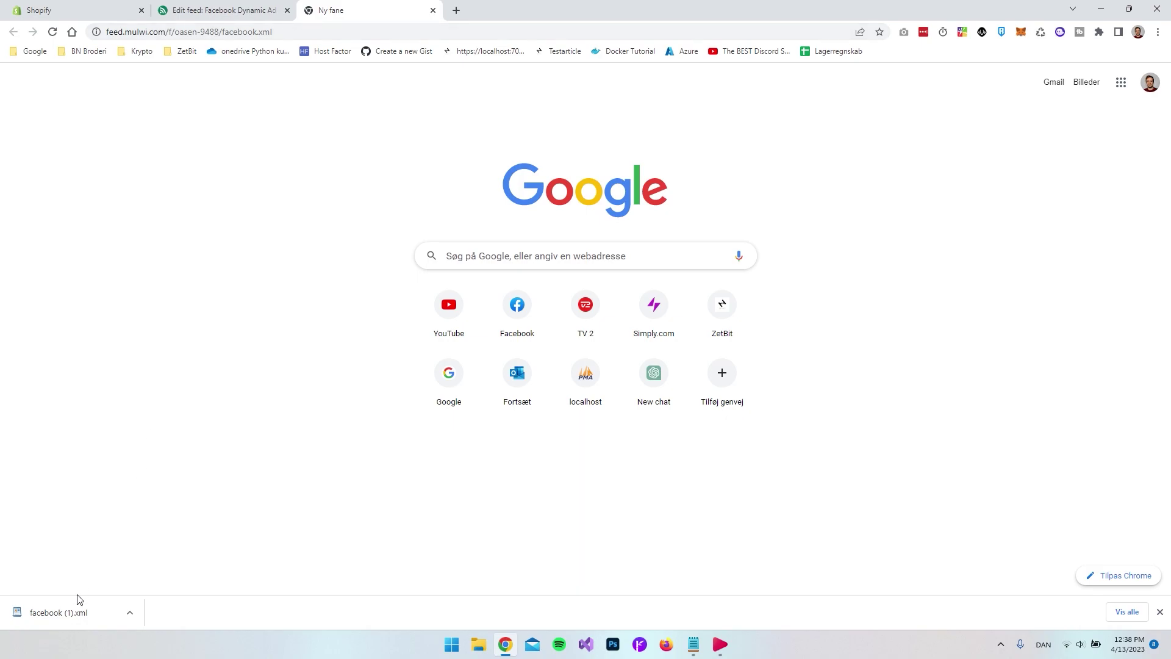
Inspect the product id and title 'HHC Olie 40% - 10 ml' in facebook (1).xml, then close WordPad.
{"action": "left_click", "coordinate": [61, 612]}
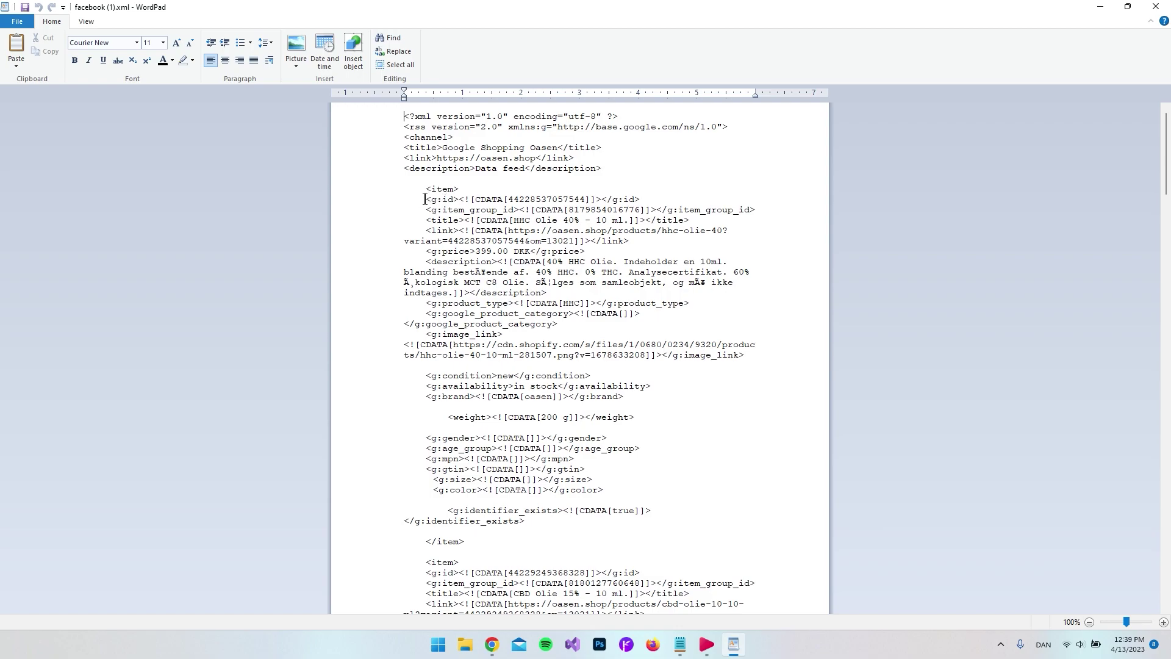
{"action": "left_click_drag", "start_coordinate": [437, 200], "coordinate": [653, 201]}
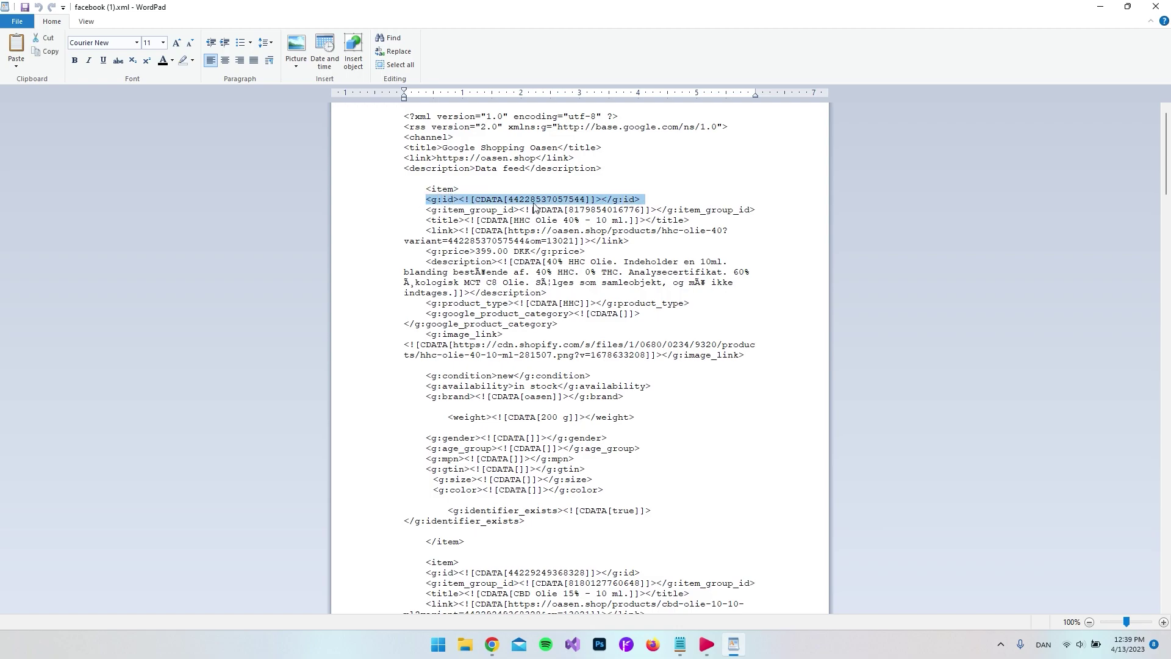
{"action": "left_click_drag", "start_coordinate": [508, 200], "coordinate": [581, 202]}
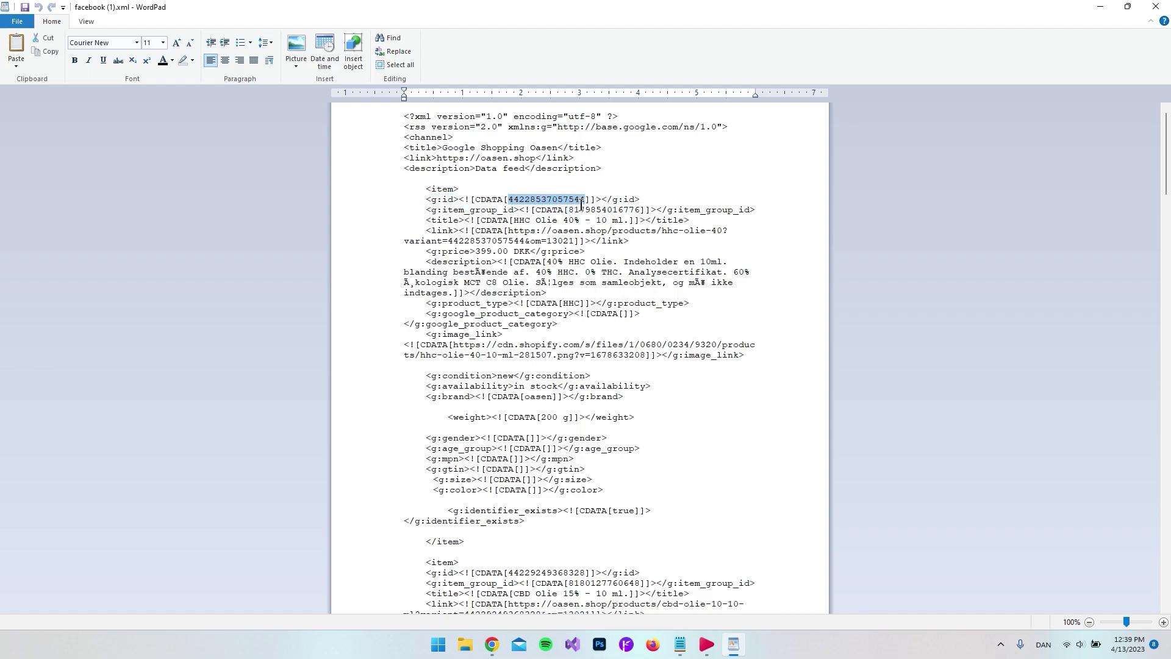
{"action": "left_click_drag", "start_coordinate": [431, 220], "coordinate": [695, 221]}
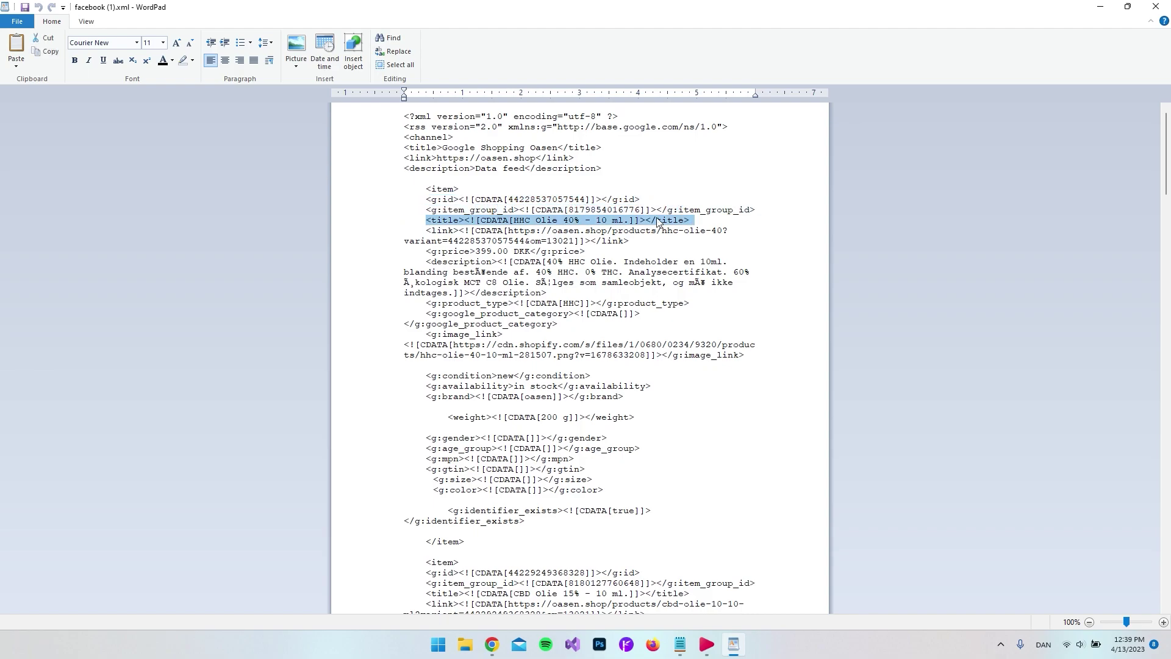
{"action": "left_click_drag", "start_coordinate": [515, 220], "coordinate": [628, 220]}
{"action": "left_click", "coordinate": [692, 218]}
{"action": "key", "text": "alt+F4"}
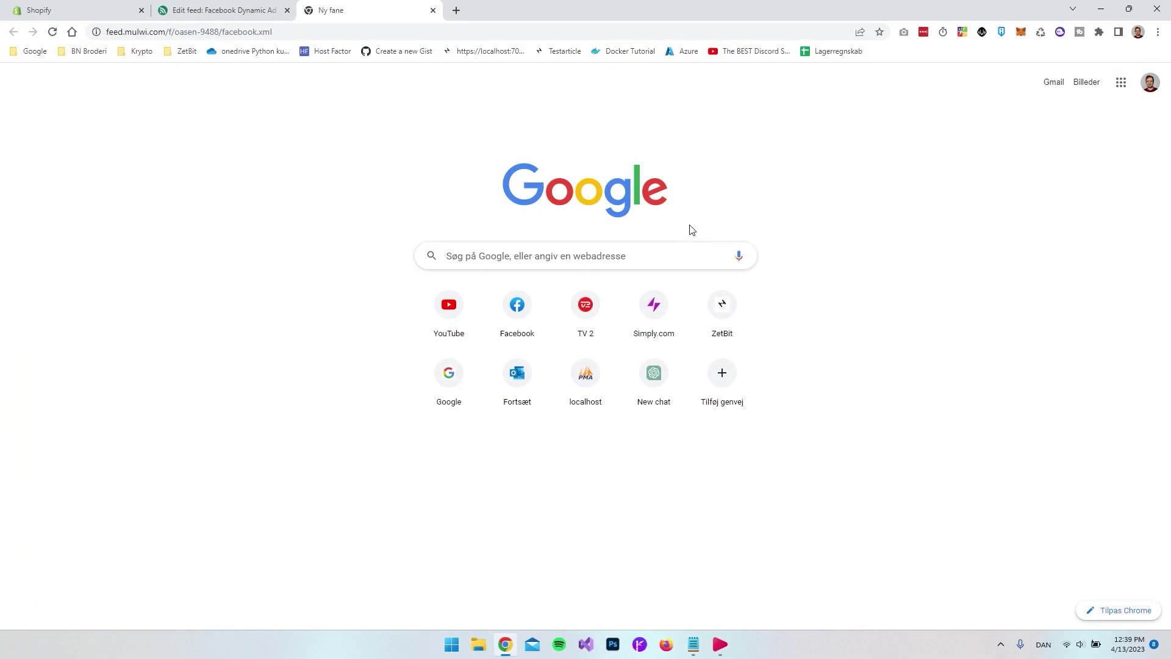
Search 'xml feed' from the Shopify admin and install the Skroutz XML Feed app.
{"action": "left_click", "coordinate": [212, 11]}
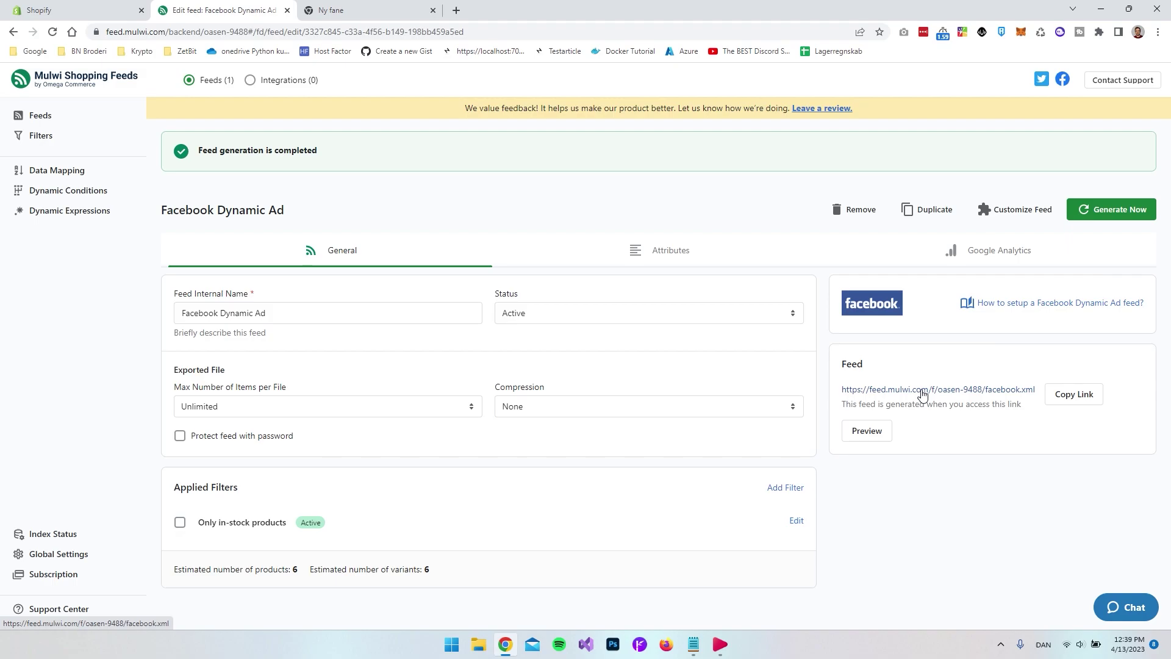
{"action": "left_click", "coordinate": [922, 395]}
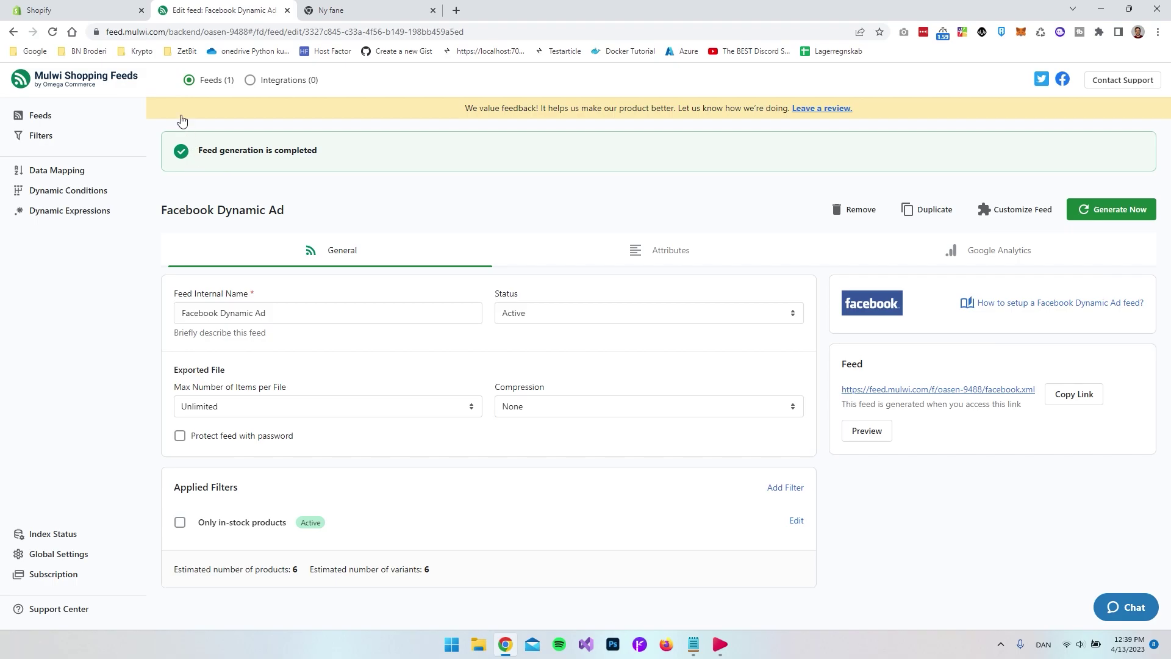
{"action": "left_click", "coordinate": [79, 11]}
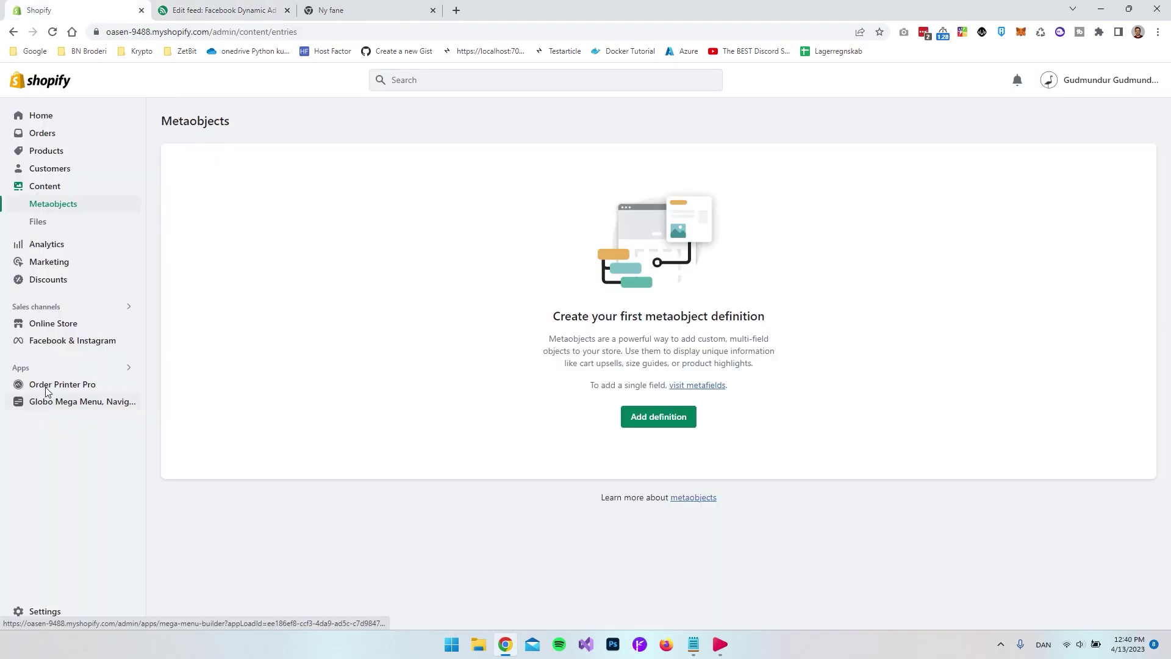
{"action": "left_click", "coordinate": [416, 82]}
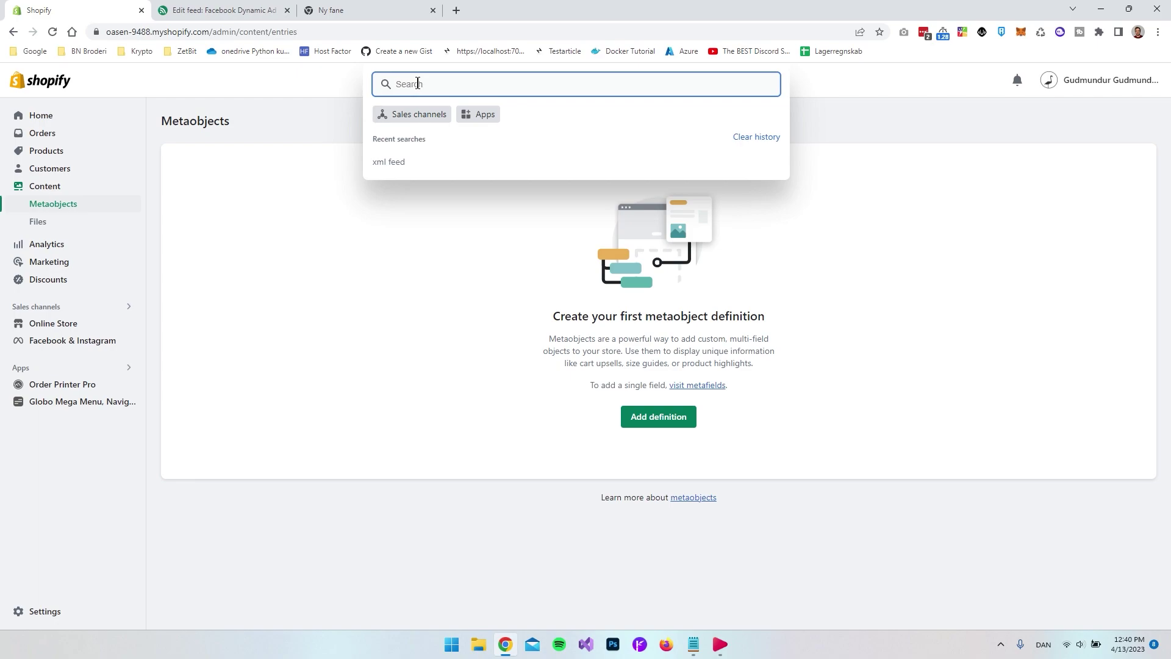
{"action": "type", "text": "xml feed"}
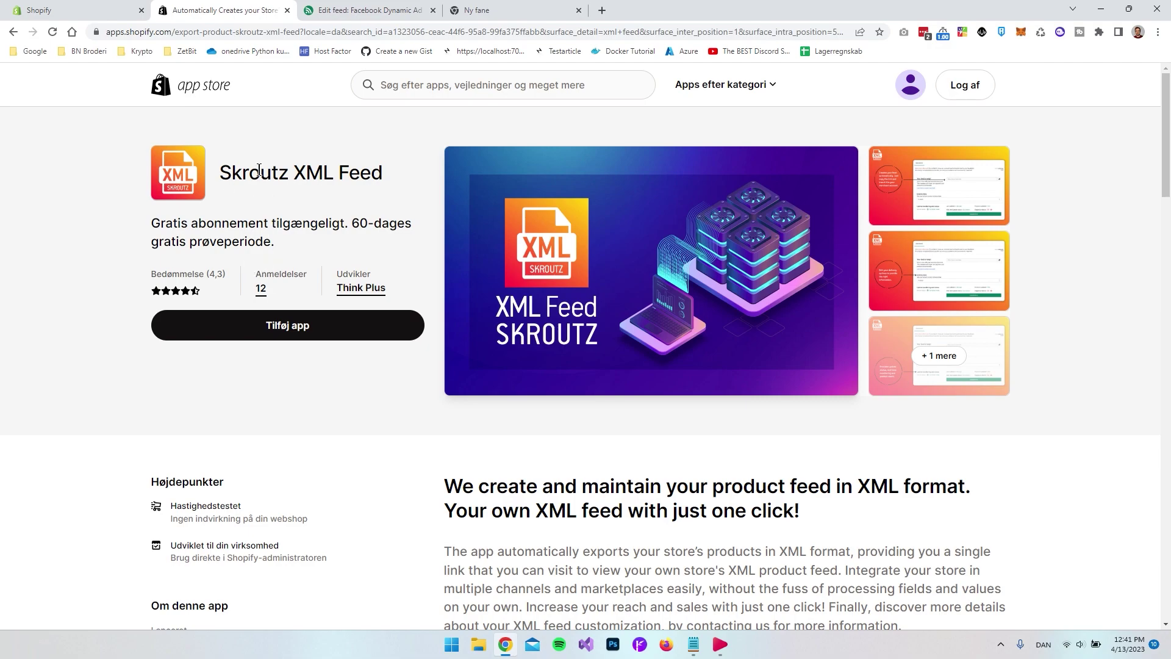
{"action": "left_click", "coordinate": [294, 327]}
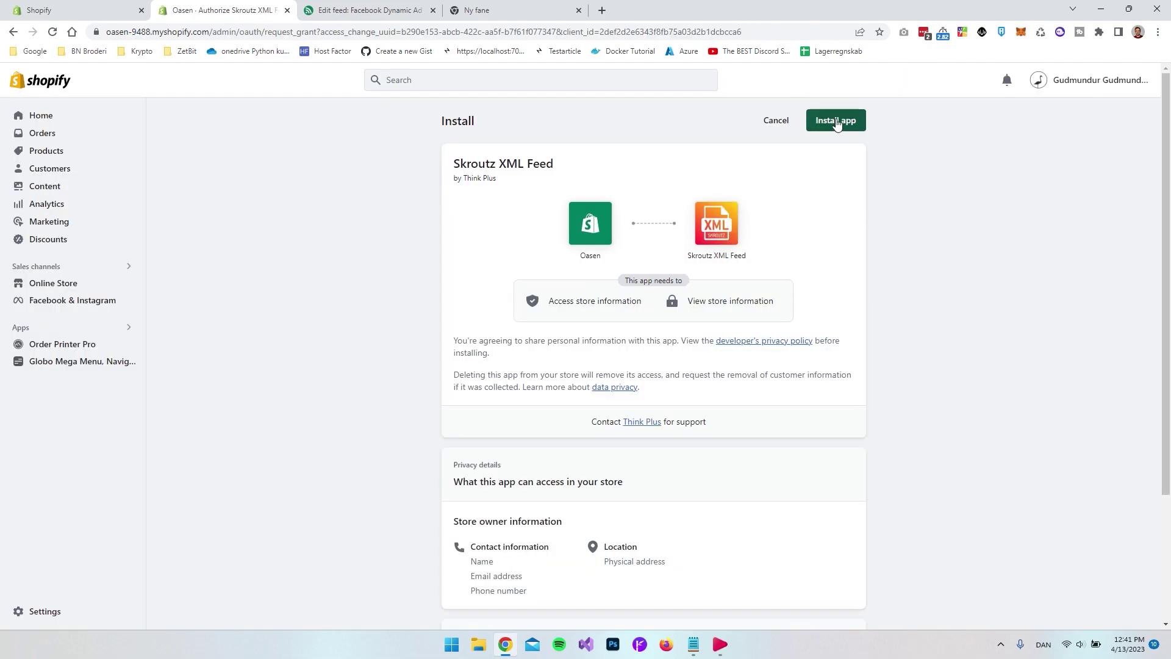
{"action": "left_click", "coordinate": [838, 120]}
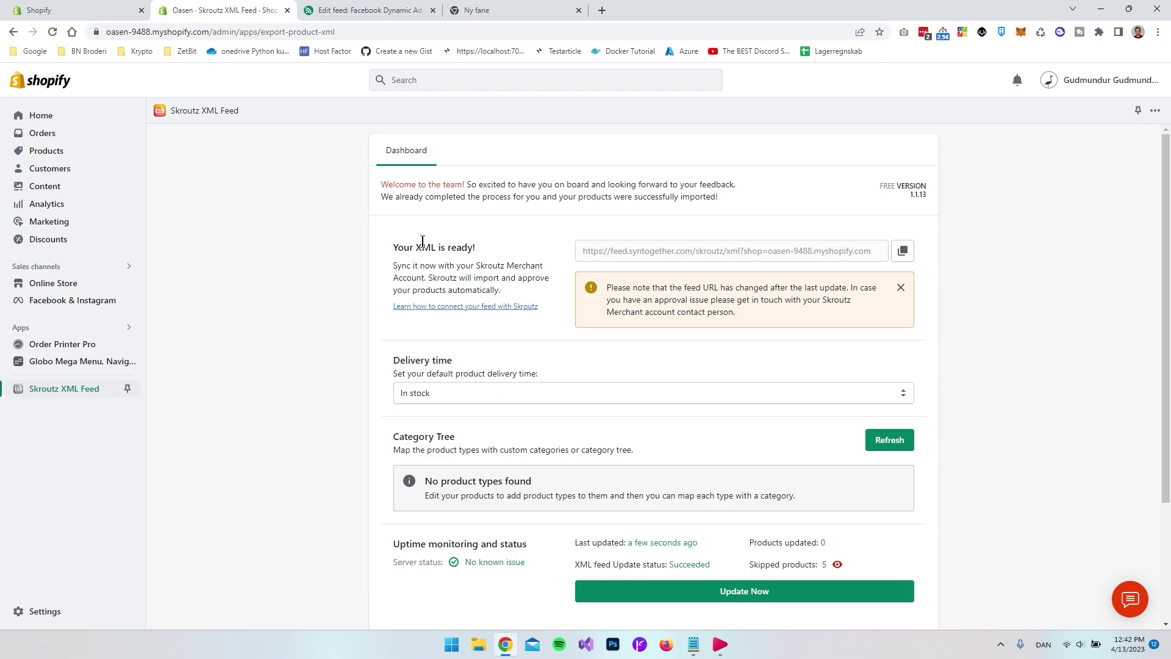
Run Update Now on the Skroutz feed and check the 'XML is ready' status.
{"action": "left_click", "coordinate": [738, 595]}
{"action": "left_click_drag", "start_coordinate": [750, 545], "coordinate": [812, 543]}
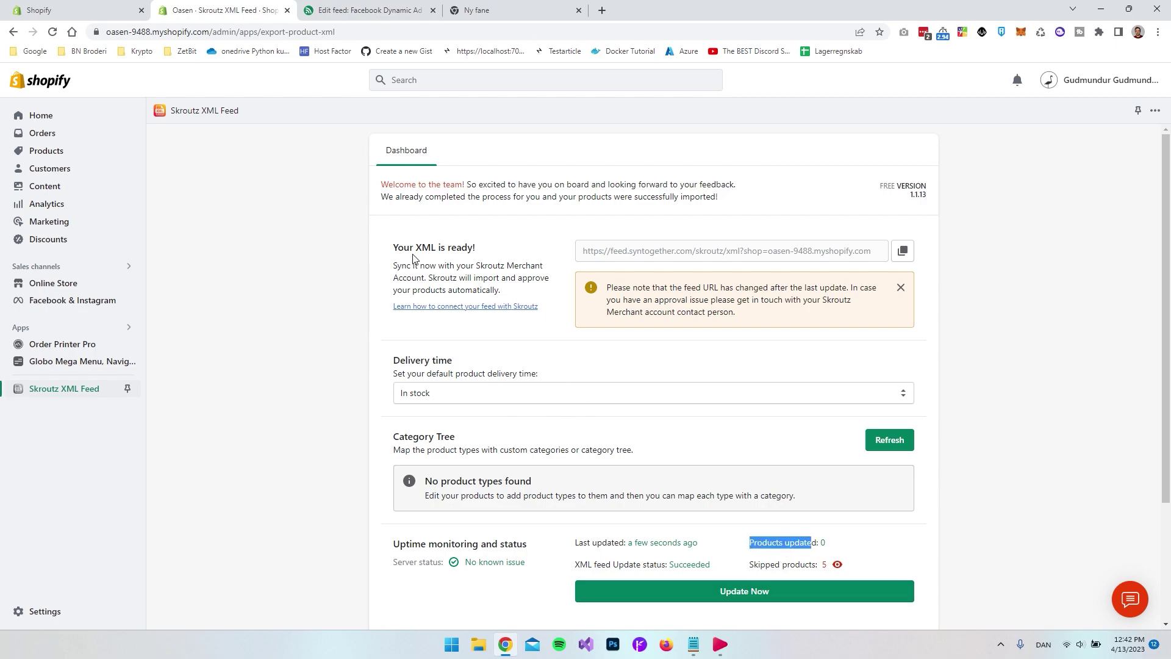
{"action": "left_click_drag", "start_coordinate": [421, 247], "coordinate": [472, 247]}
{"action": "left_click", "coordinate": [508, 262]}
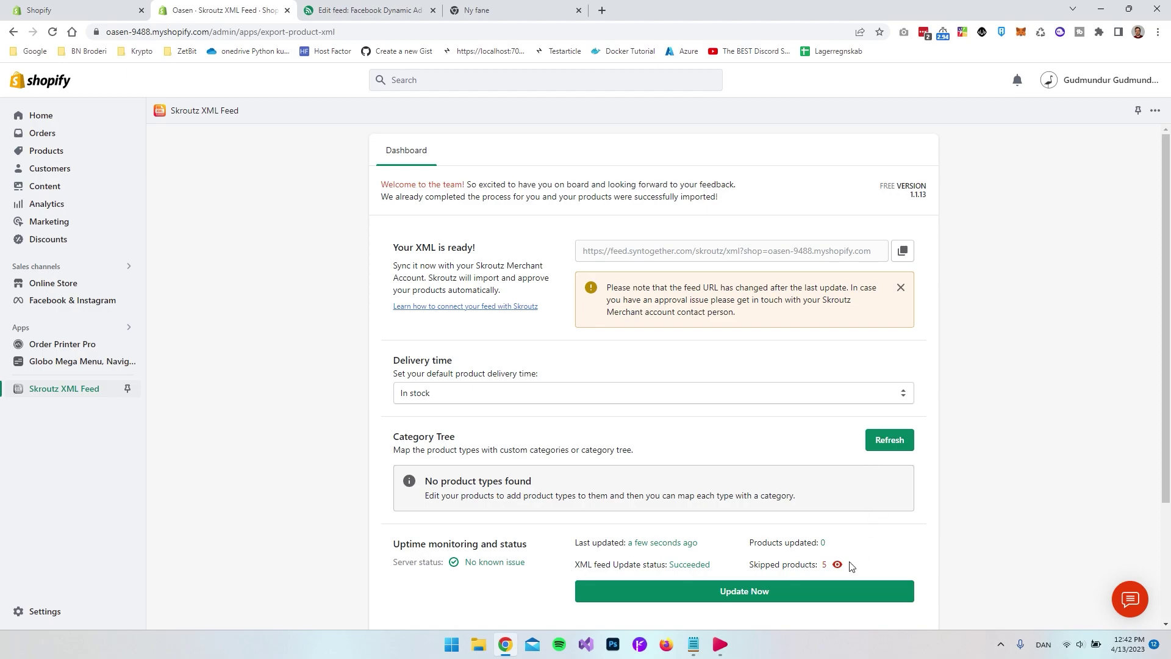
Review the five skipped products missing a product type, then copy the feed URL.
{"action": "left_click_drag", "start_coordinate": [750, 568], "coordinate": [810, 566]}
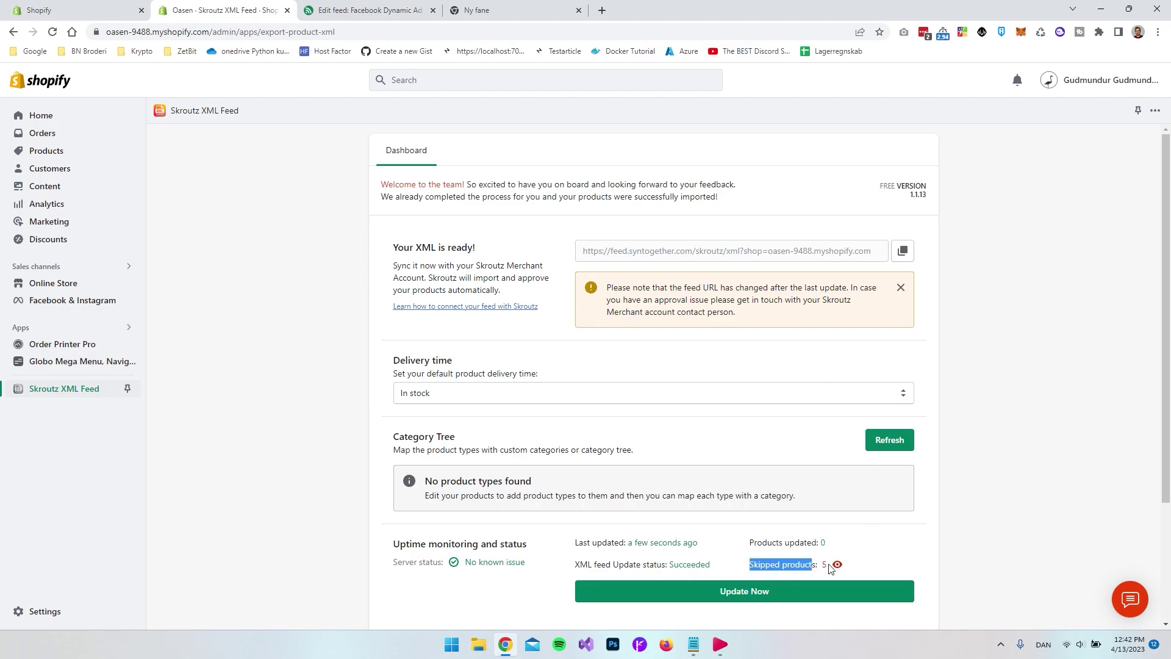
{"action": "left_click", "coordinate": [823, 565]}
{"action": "left_click", "coordinate": [837, 565]}
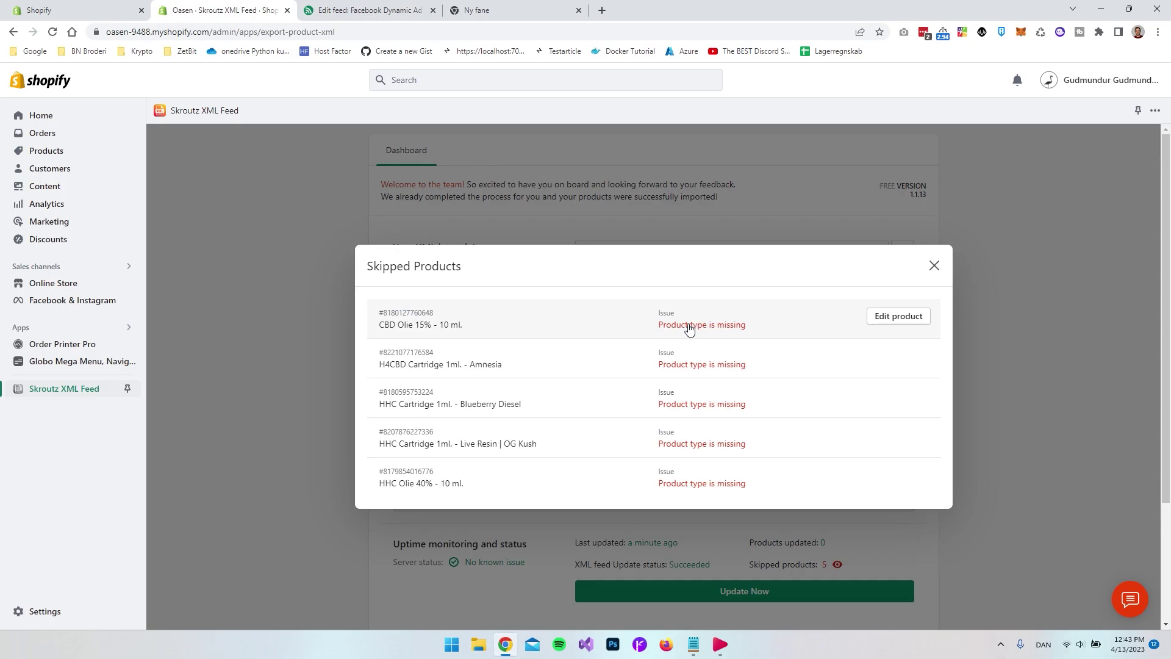
{"action": "left_click", "coordinate": [934, 267]}
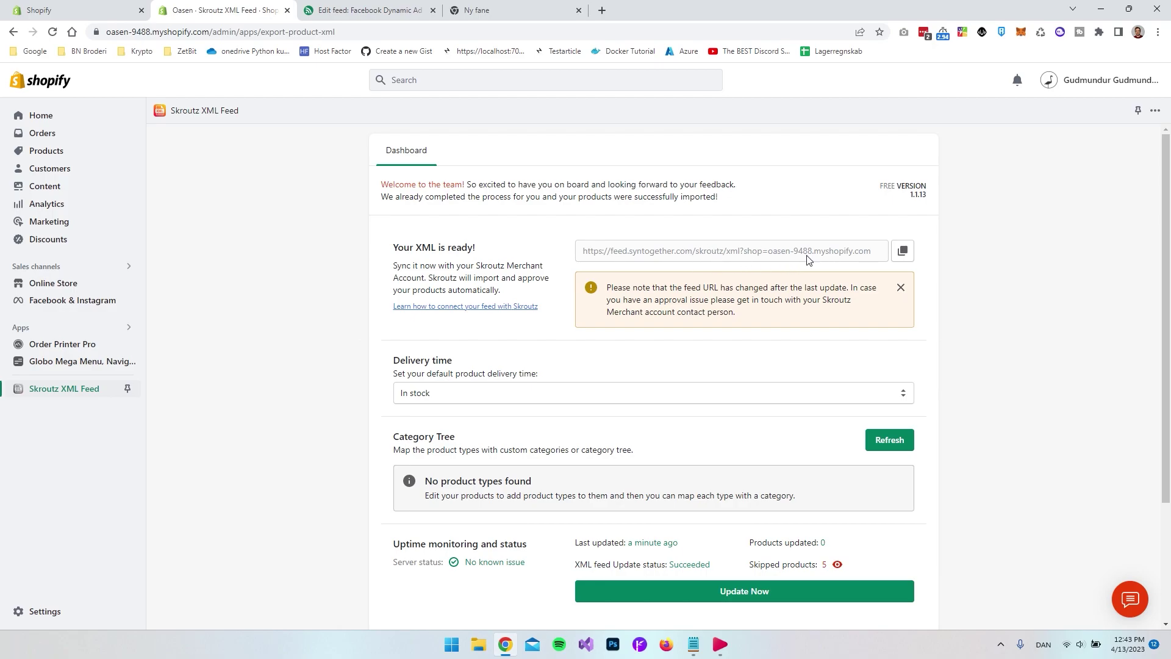
{"action": "left_click", "coordinate": [903, 251]}
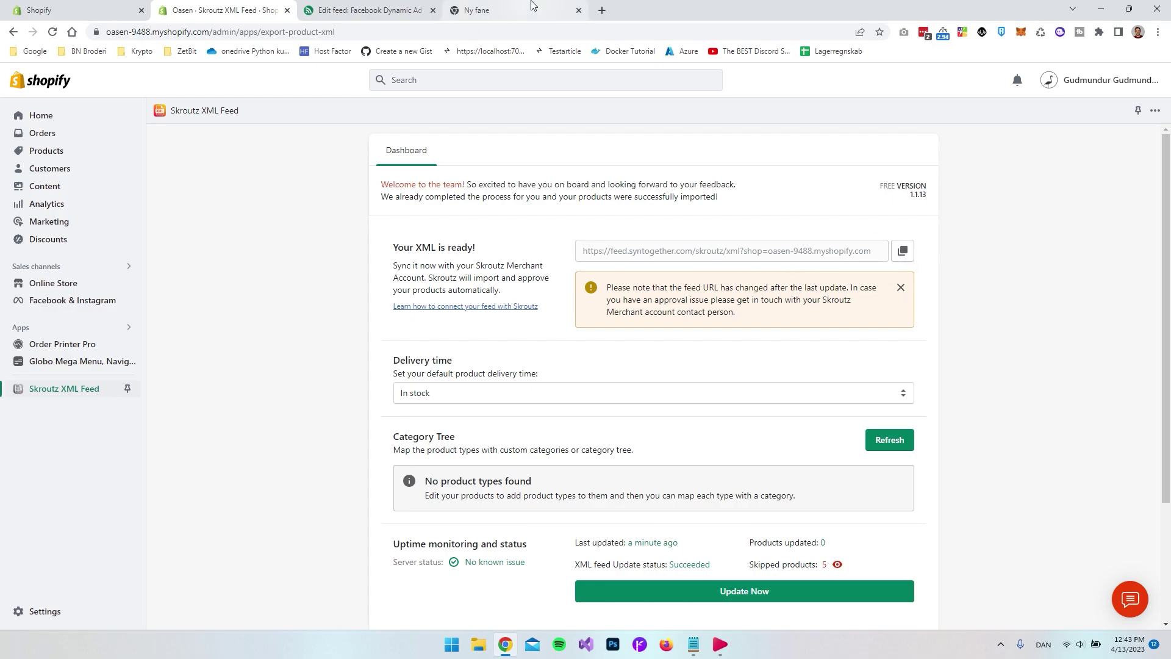
Load the Skroutz feed URL in the blank tab, inspect the empty products element, then return to Shopify.
{"action": "left_click", "coordinate": [488, 11]}
{"action": "left_click", "coordinate": [523, 31]}
{"action": "type", "text": "https://feed.syntogether.com/skroutz/xml?shop=oasen-9488.myshopify.com"}
{"action": "key", "text": "Return"}
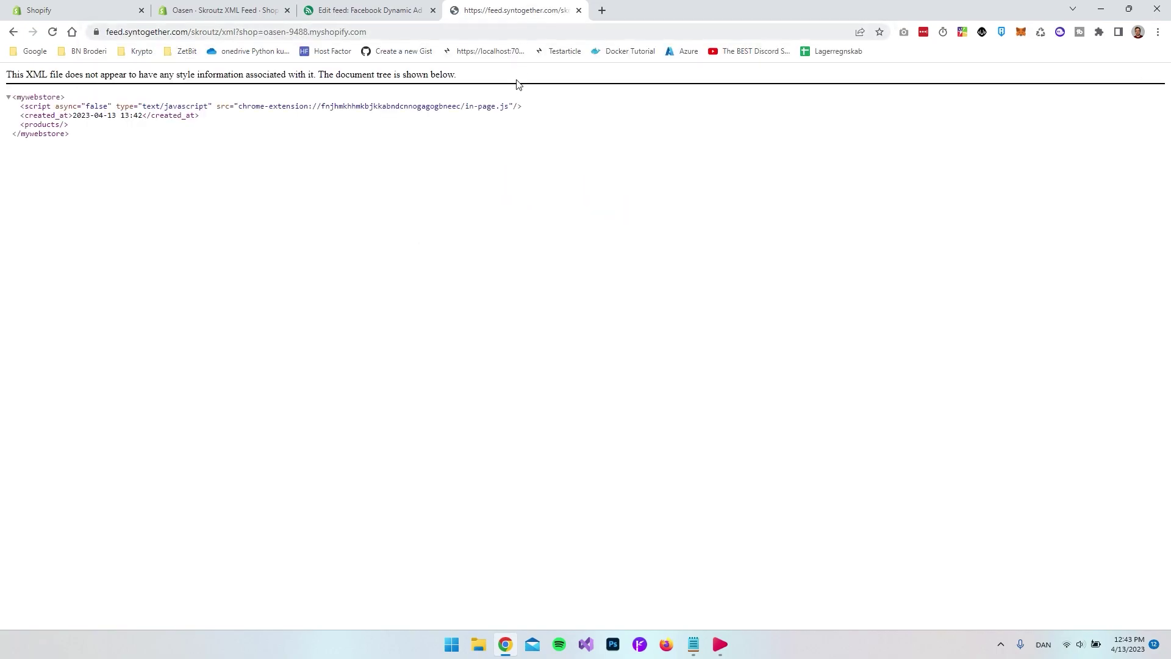
{"action": "left_click_drag", "start_coordinate": [100, 144], "coordinate": [5, 75]}
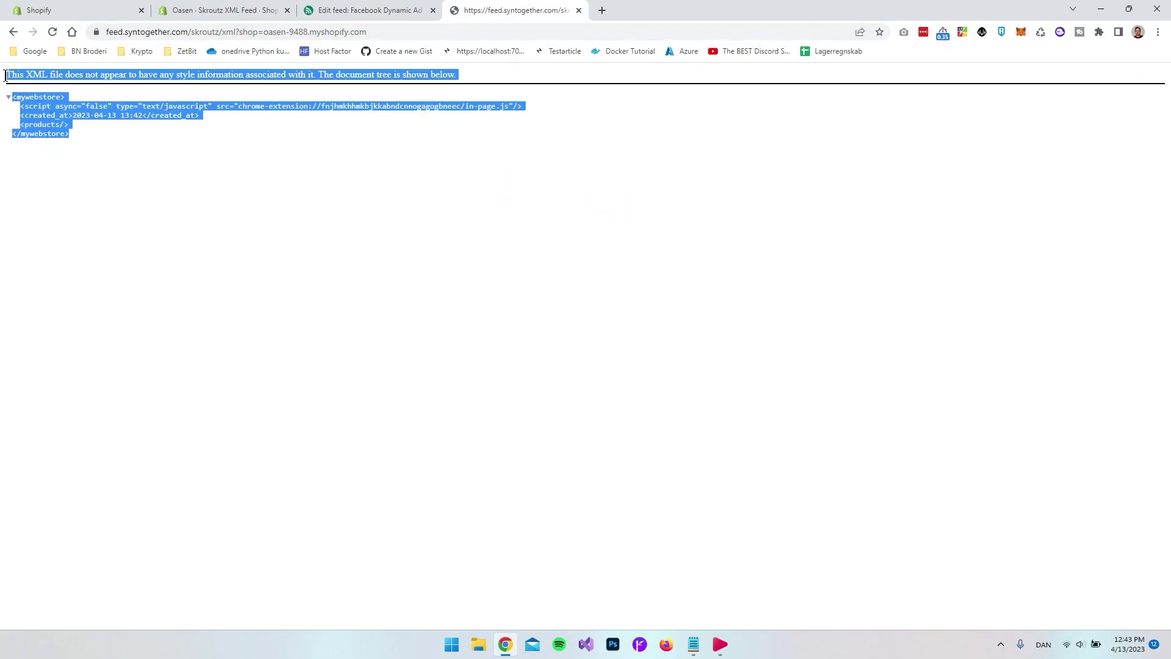
{"action": "left_click", "coordinate": [167, 159]}
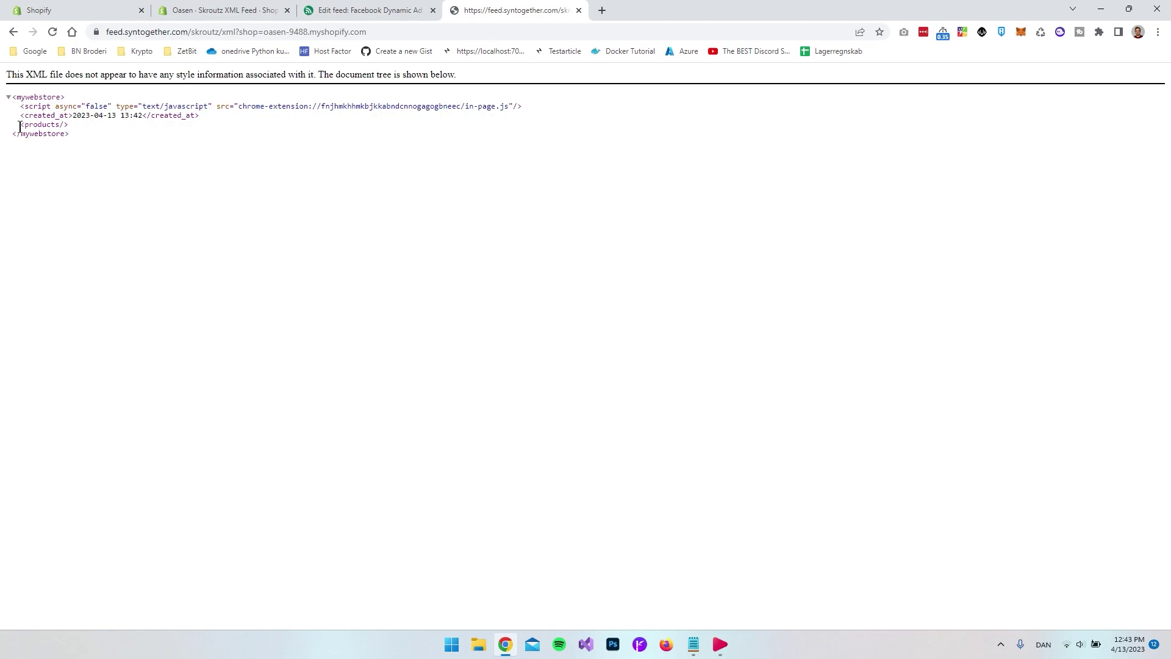
{"action": "left_click_drag", "start_coordinate": [20, 126], "coordinate": [69, 126]}
{"action": "key", "text": "ctrl+2"}
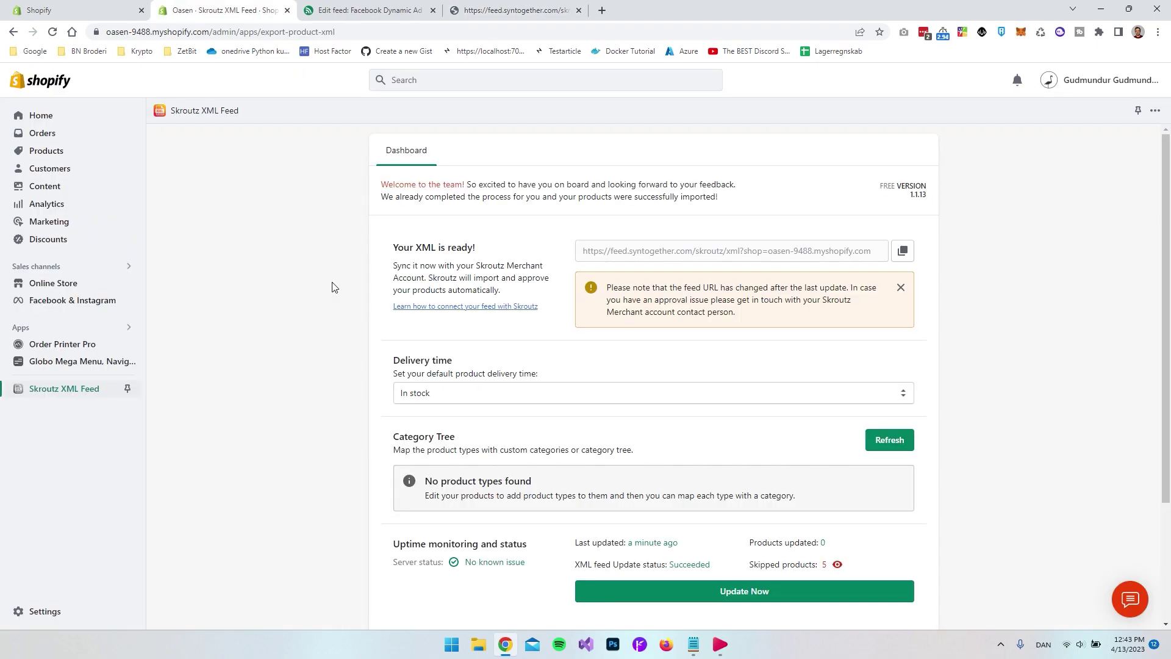